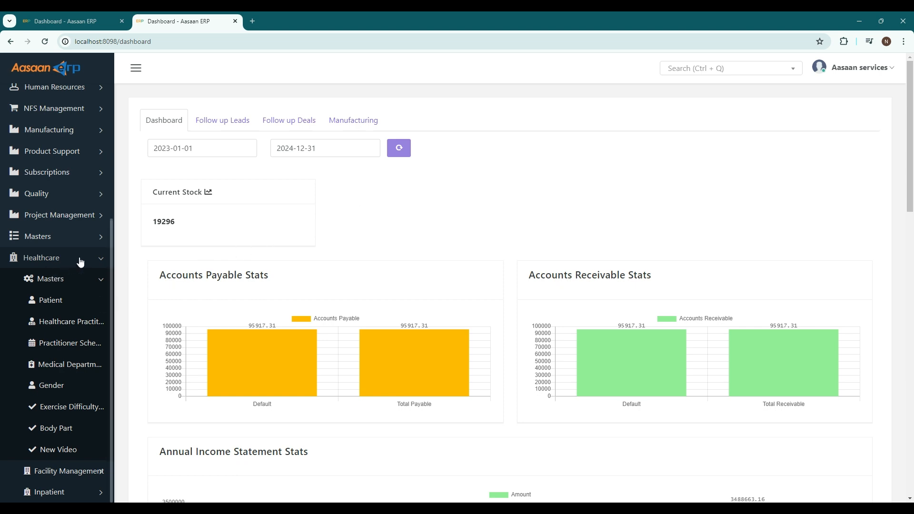
Add a medical department named Cariology to the healthcare masters and return to the department list
click(54, 365)
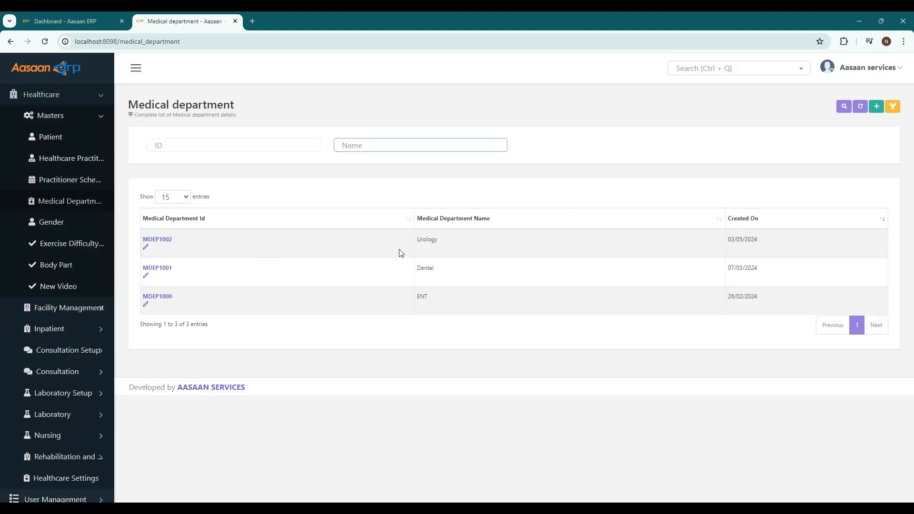
click(877, 108)
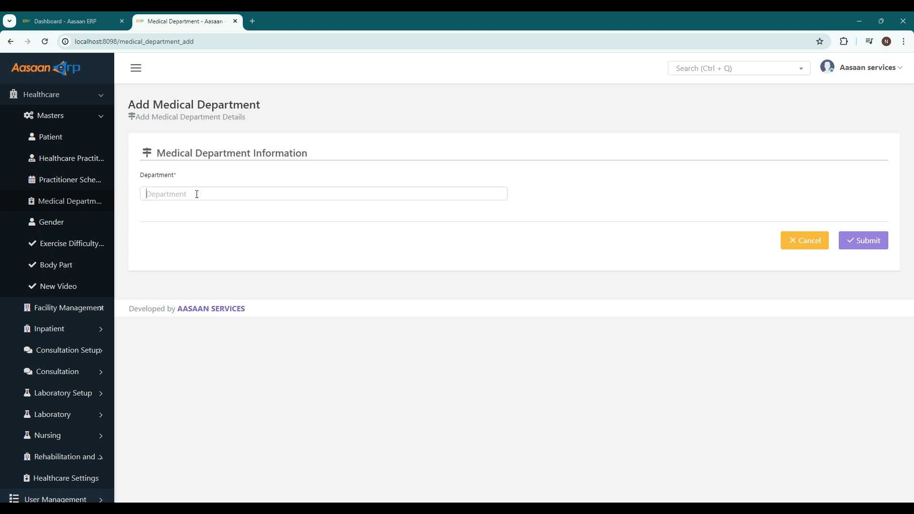
click(197, 195)
text(Cariol)
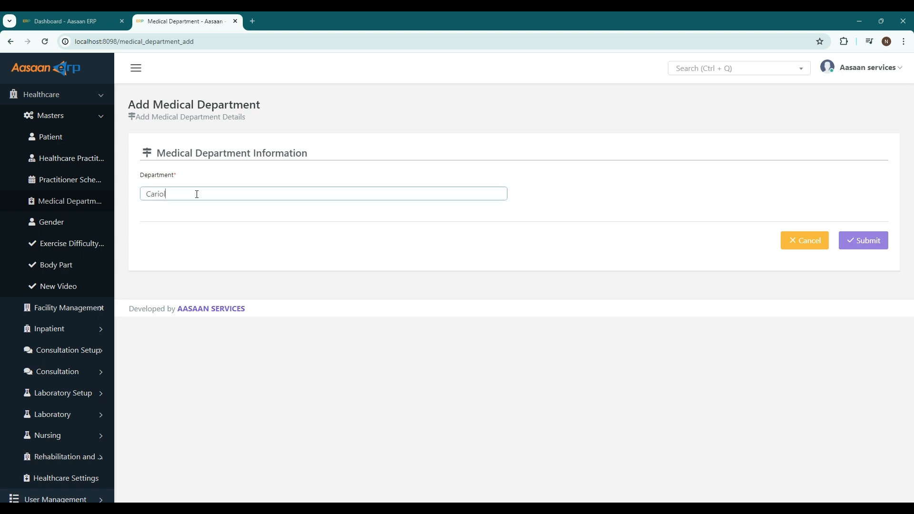
text(ogy)
key(Return)
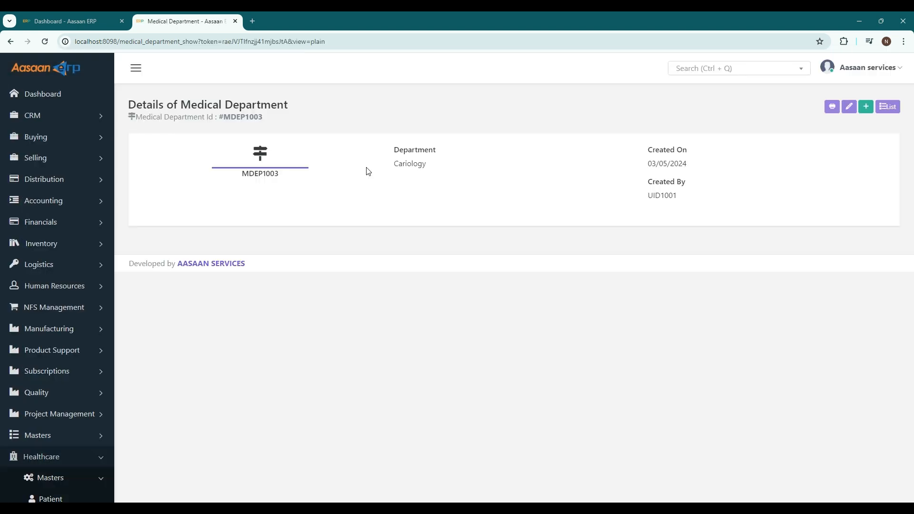
click(888, 107)
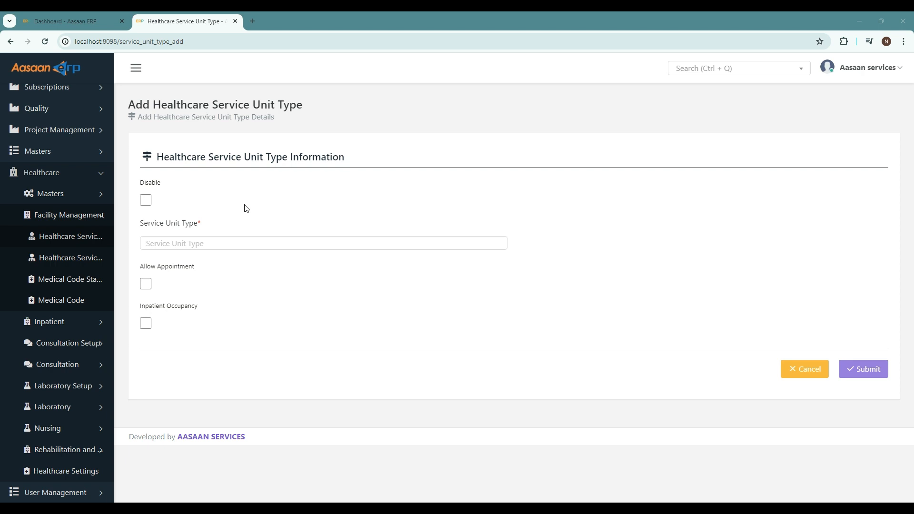
Enter OPD Rooms as the new service unit type and try its Allow Appointment and Inpatient Occupancy options
click(187, 246)
text(OPD Rooms)
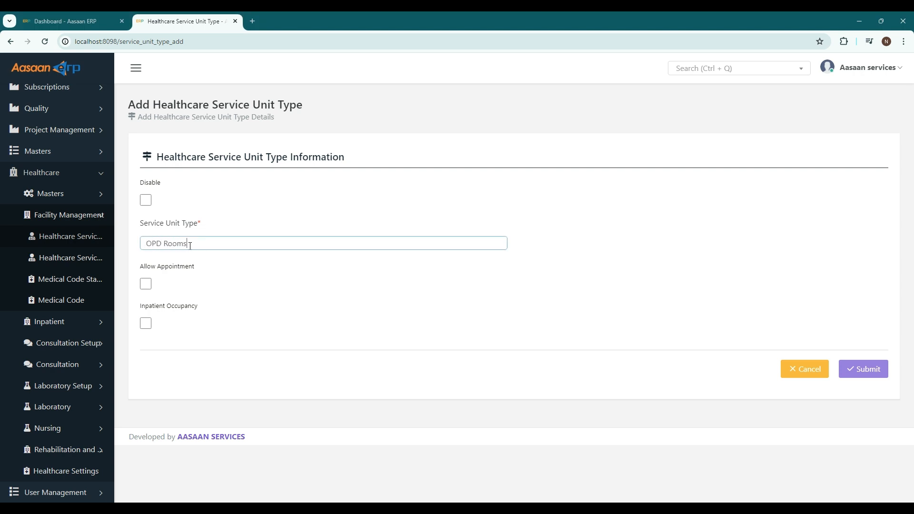
click(199, 288)
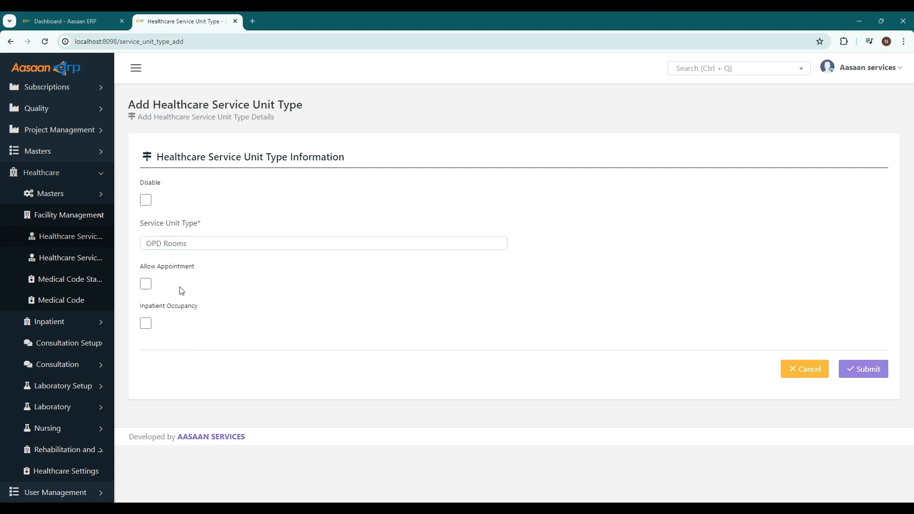
click(147, 287)
click(151, 287)
click(147, 325)
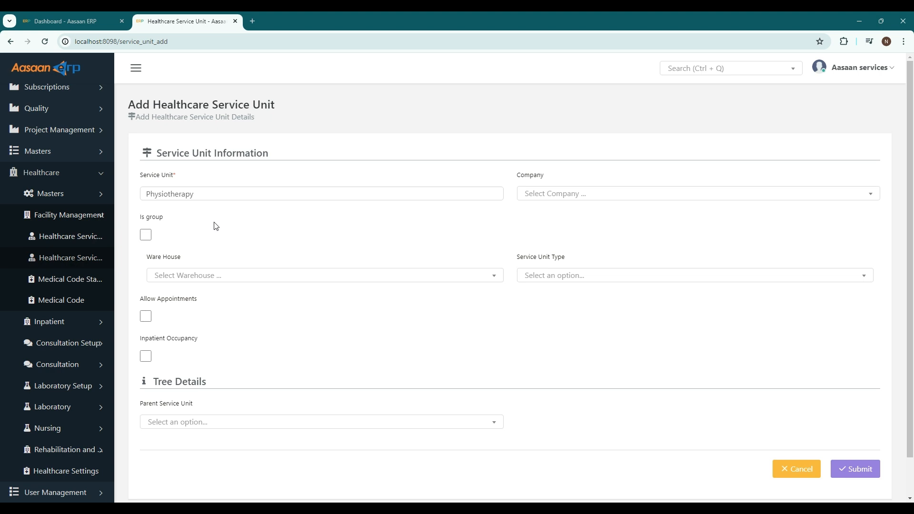
Try the Is group option on the new Physiotherapy service unit
click(146, 235)
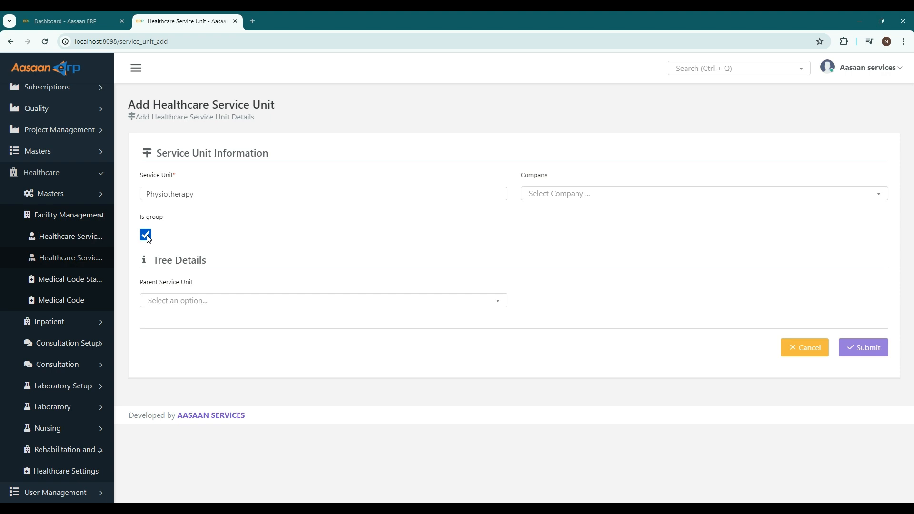
click(147, 236)
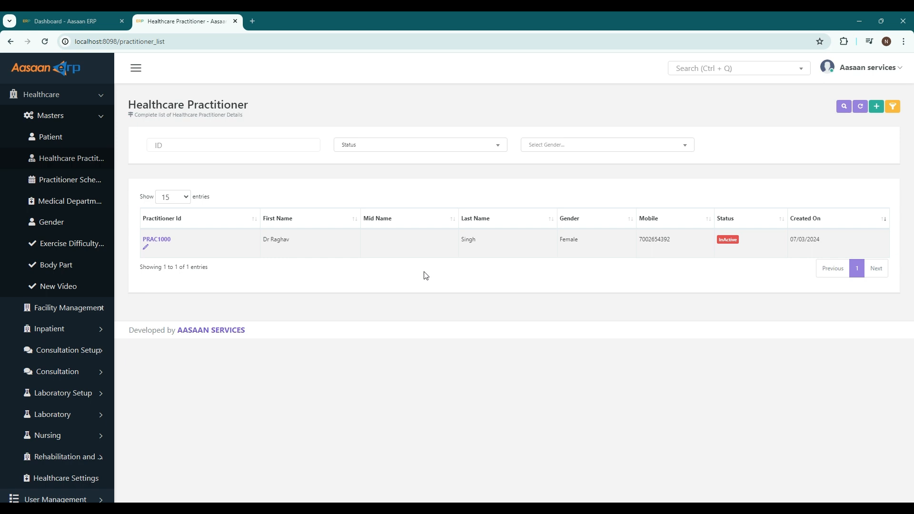
Open a blank healthcare practitioner form and review its basic, employee, appointment, charge and account sections
click(876, 107)
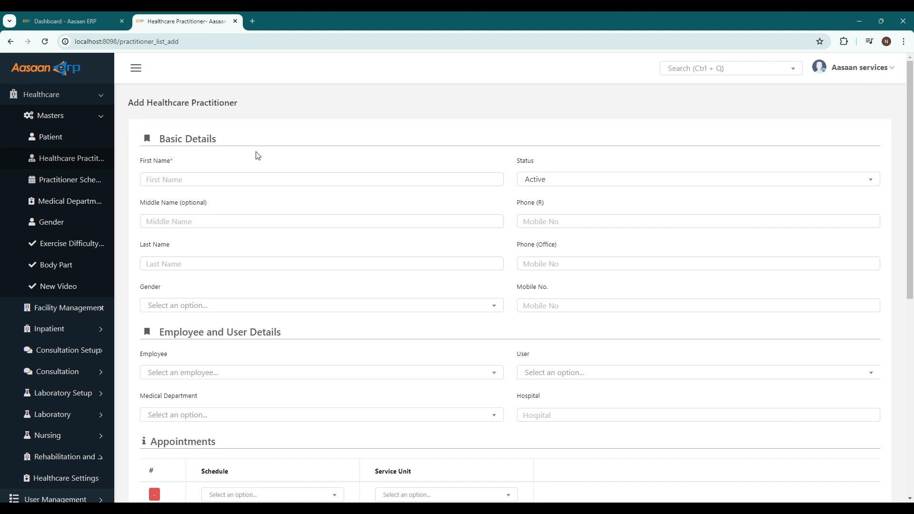
scroll(258, 156, down, 2)
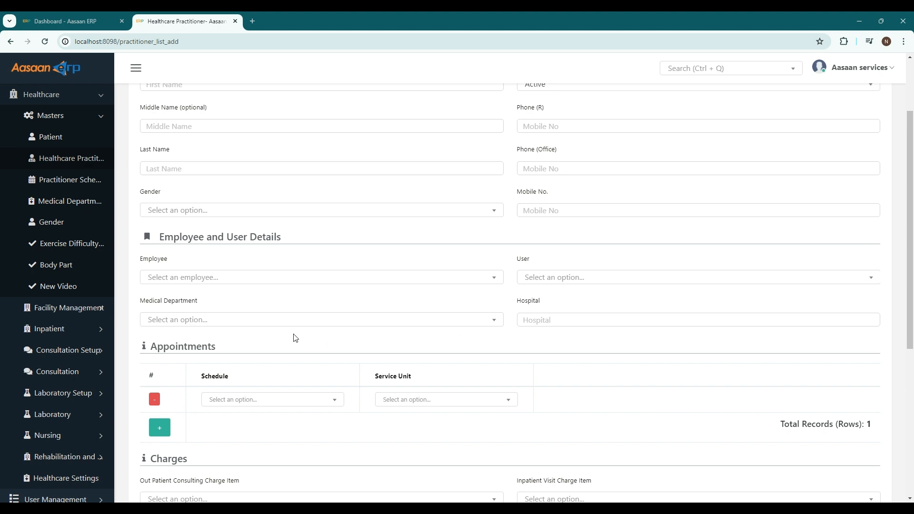
scroll(295, 338, down, 1)
scroll(296, 338, down, 1)
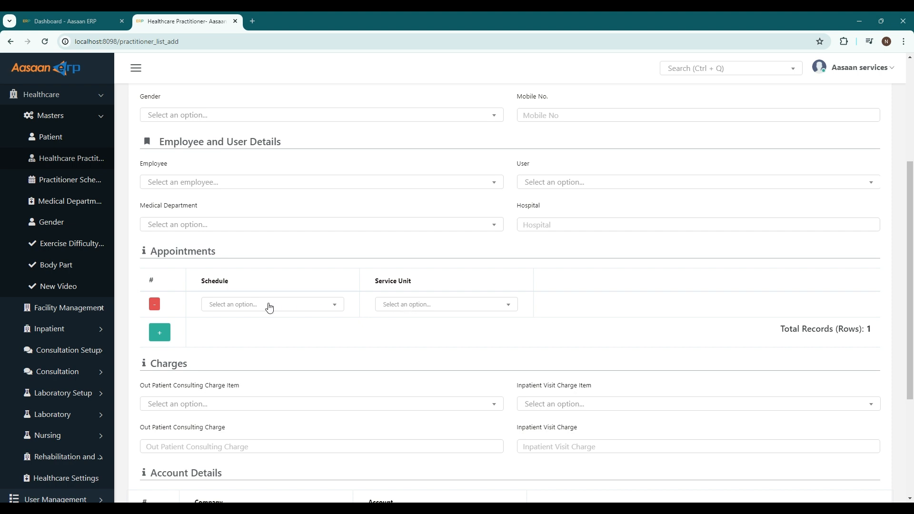
scroll(293, 354, down, 2)
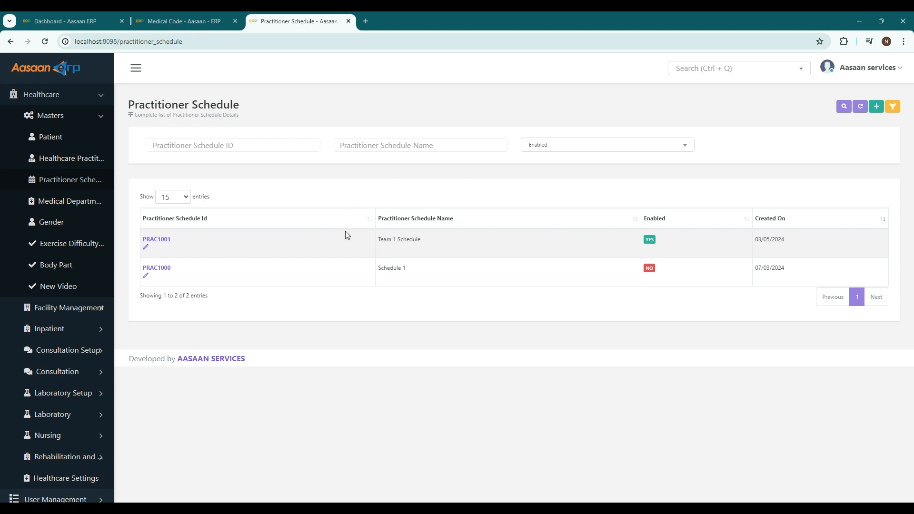
Start a new practitioner schedule and name it Team 1 Schedule
click(878, 111)
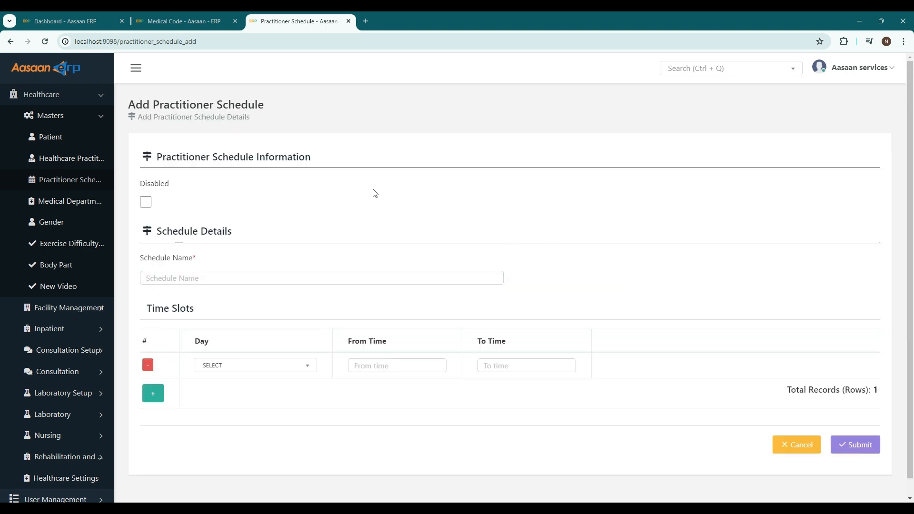
click(205, 282)
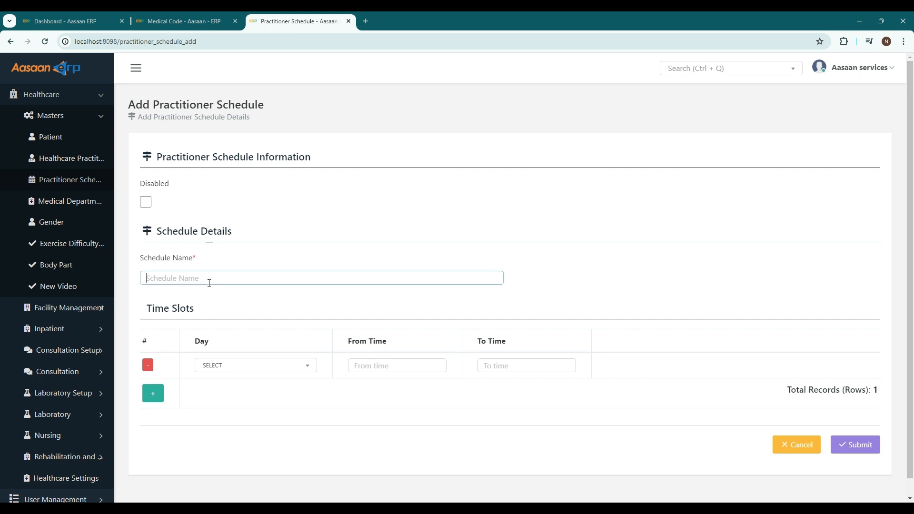
text(Team 1 Schedule)
click(242, 299)
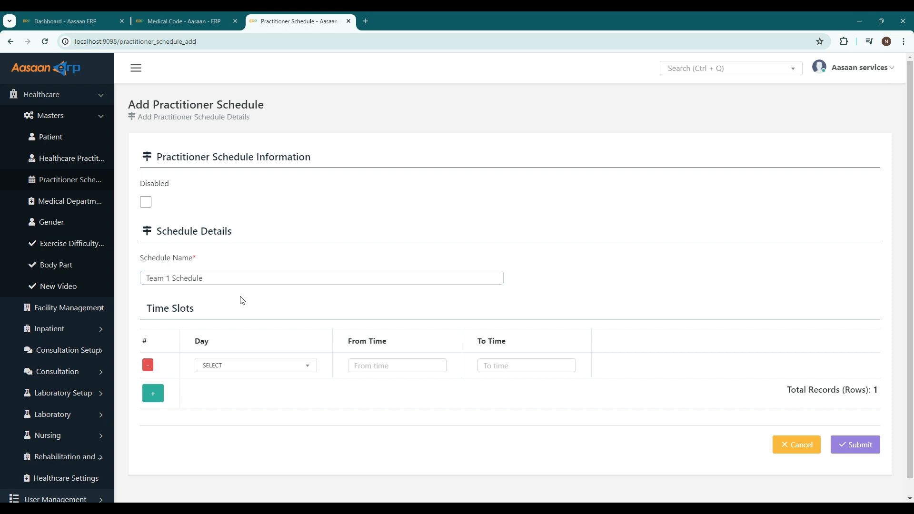
Set the schedule's first time slot to Monday from 16:19 to 19:19
click(231, 366)
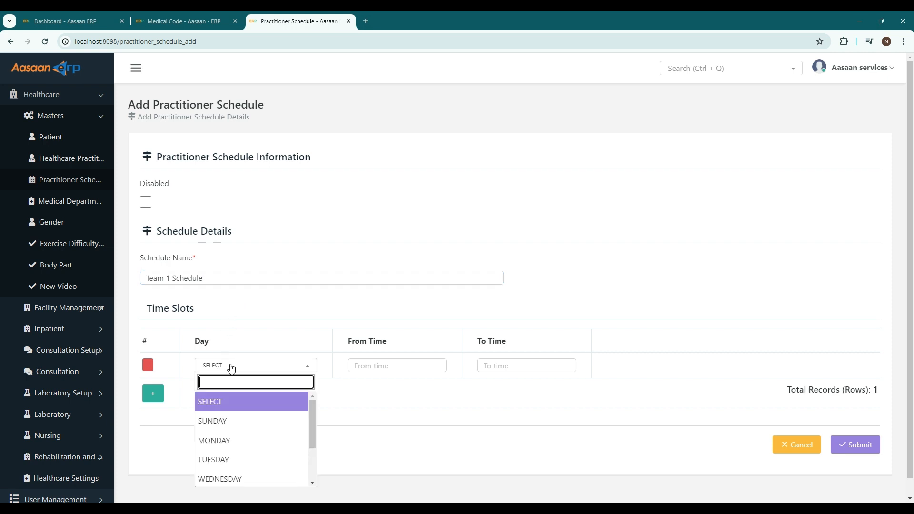
click(231, 441)
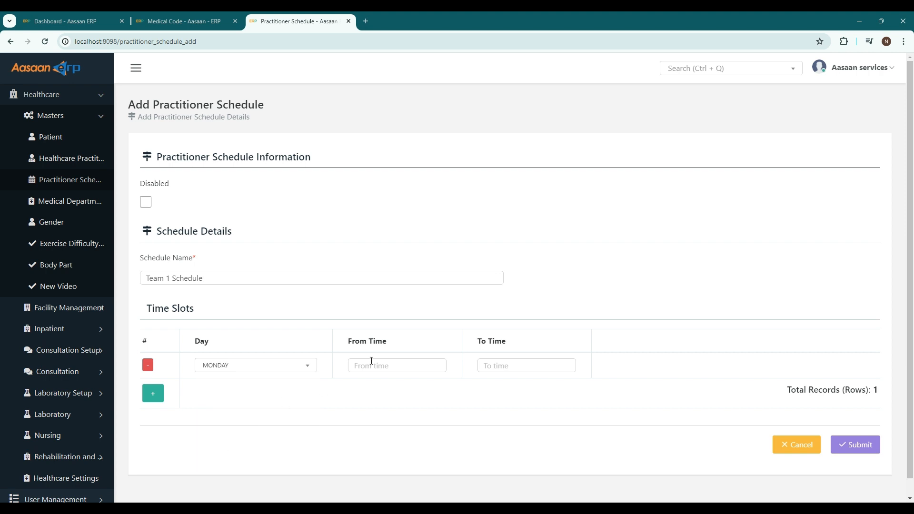
click(371, 365)
click(384, 247)
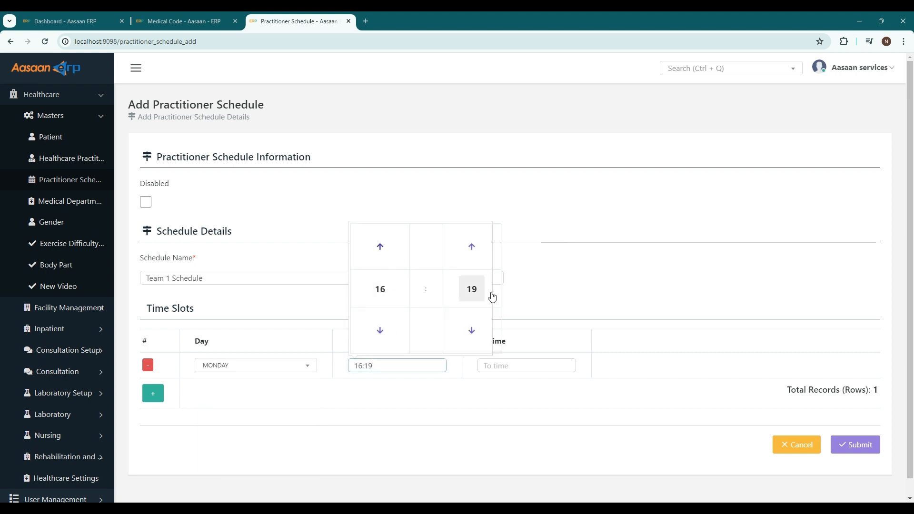
click(509, 328)
click(534, 361)
click(510, 247)
click(510, 248)
click(510, 248)
click(510, 248)
click(765, 264)
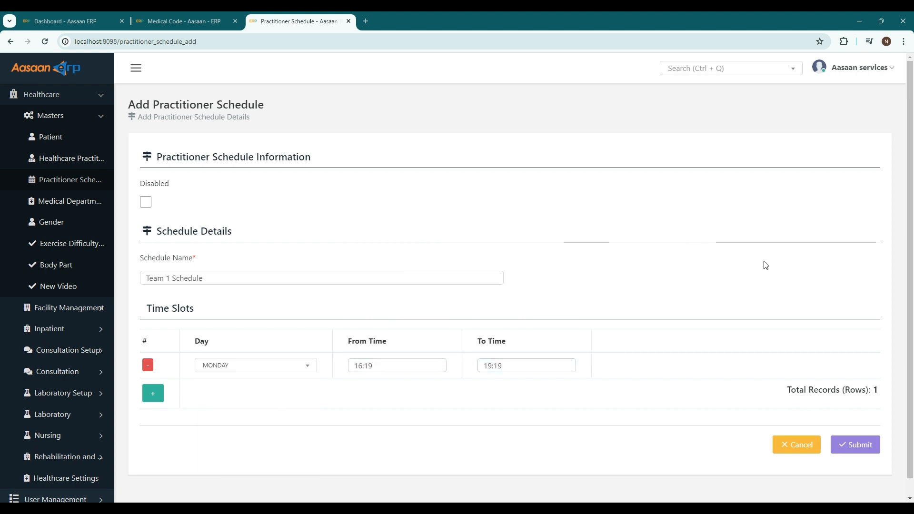
Add a second time slot for Tuesday from 11:19 to 18:19 and submit the schedule
click(153, 395)
click(250, 392)
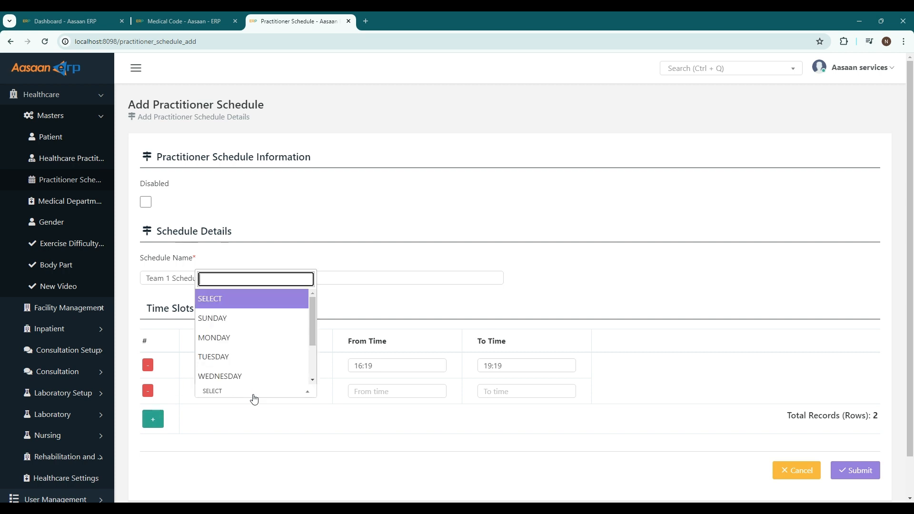
click(244, 360)
click(384, 391)
click(380, 356)
click(380, 356)
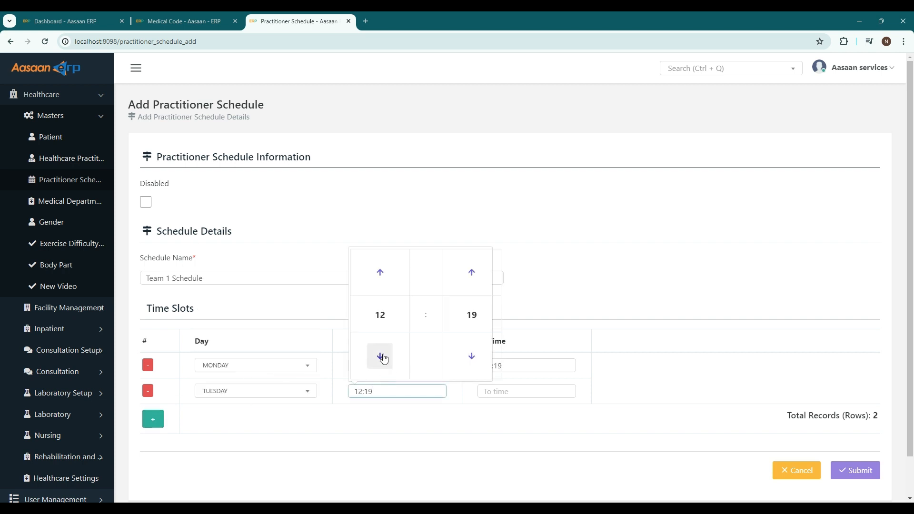
click(584, 335)
click(509, 391)
click(510, 272)
click(510, 272)
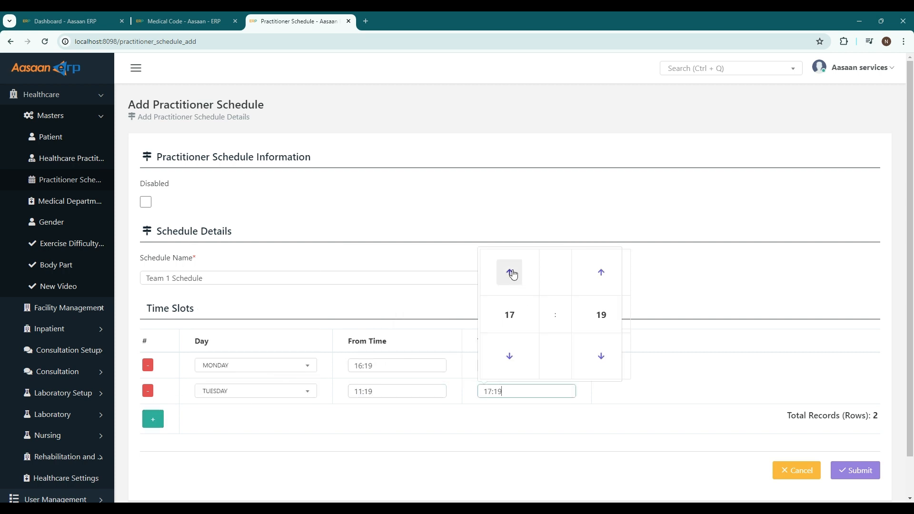
click(510, 273)
click(684, 277)
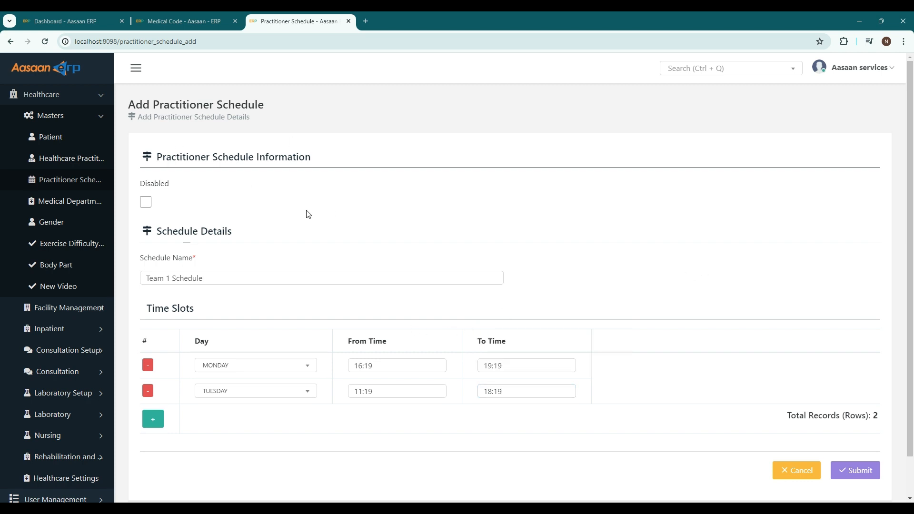
click(852, 471)
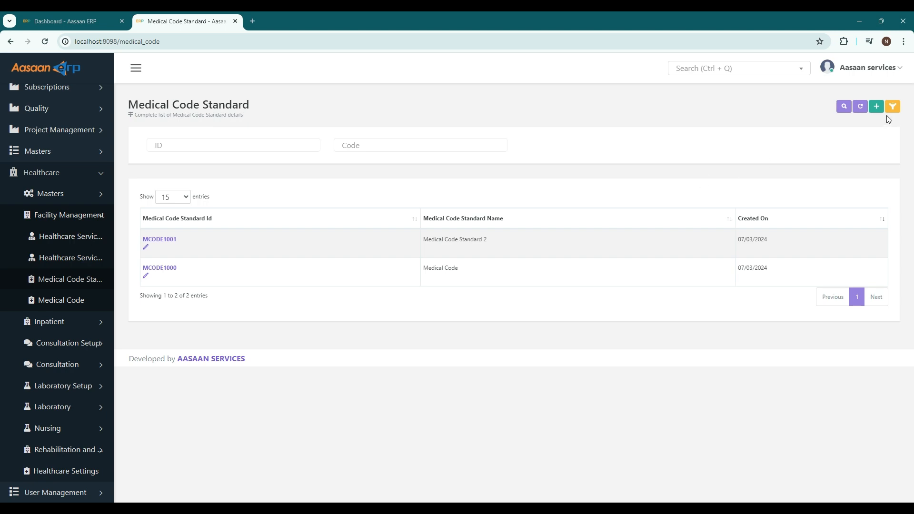
View the blank medical code standard form, then the medical code list and its blank entry form
click(876, 107)
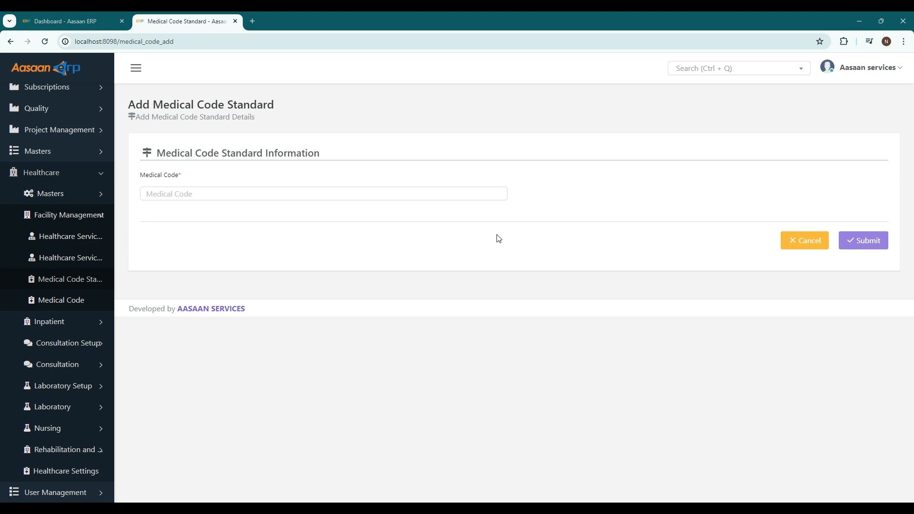
click(61, 300)
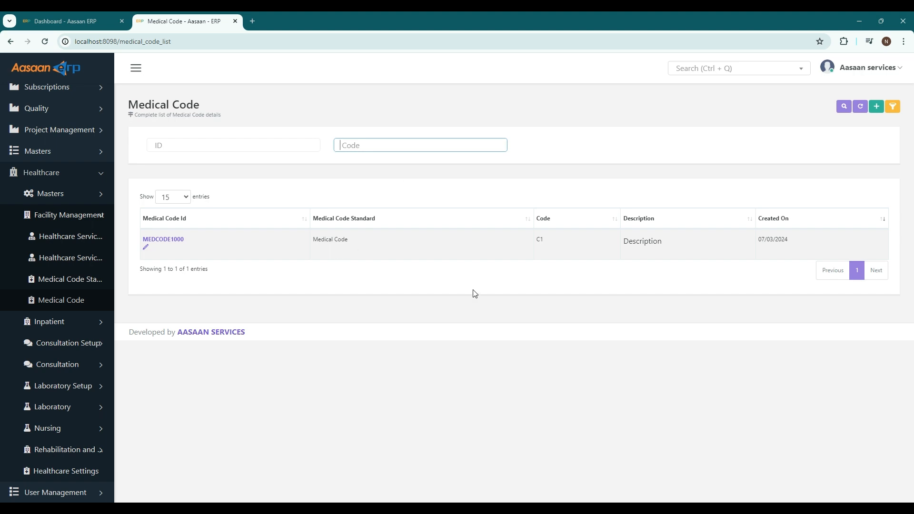
click(877, 106)
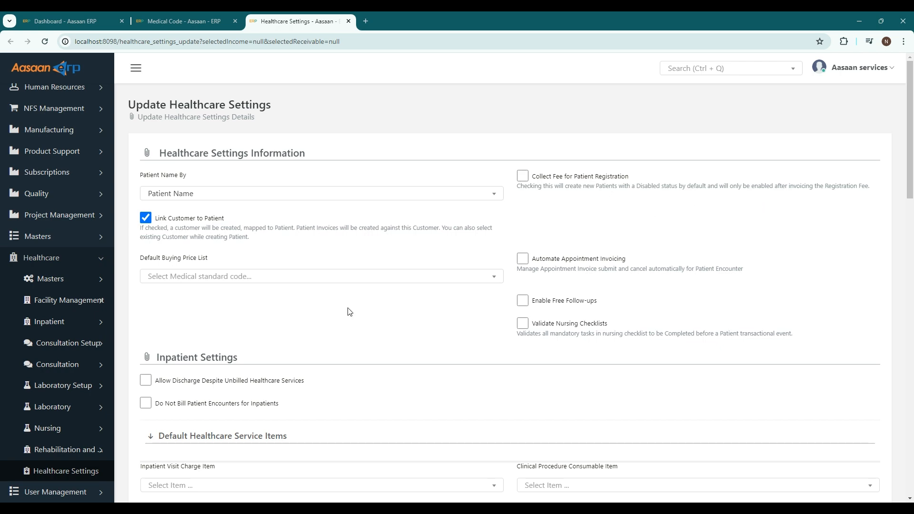
Review the healthcare settings from the general and inpatient options through the laboratory settings and SMS alerts
scroll(367, 316, down, 8)
scroll(366, 318, down, 10)
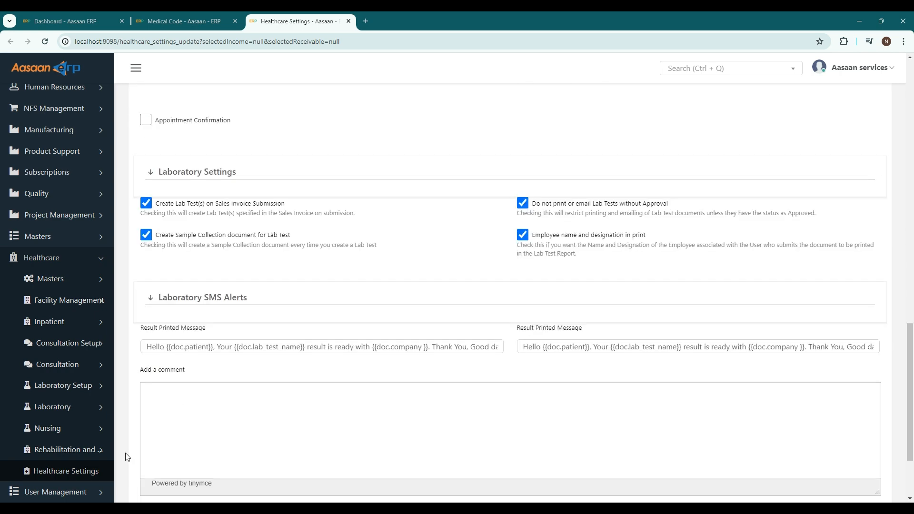